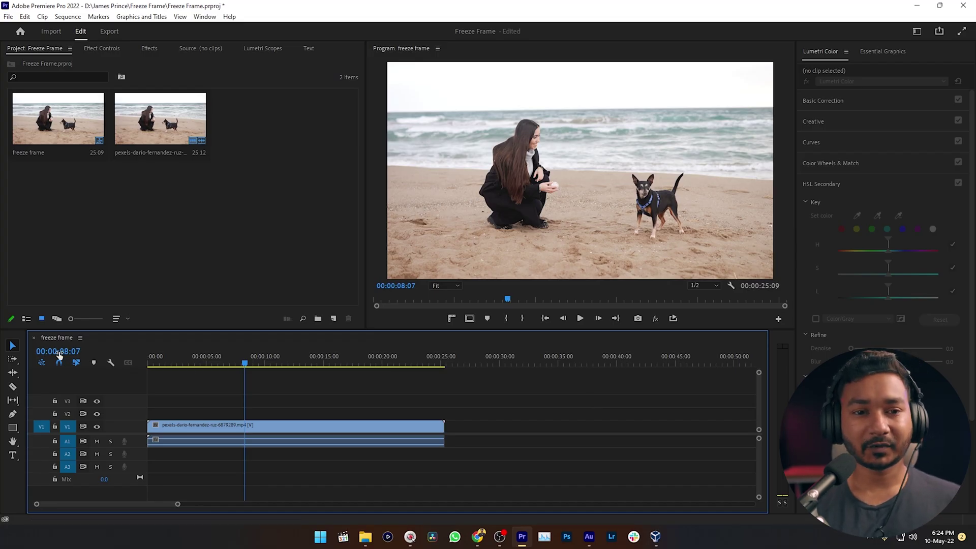
- Park the playhead at 00:00:08:19, then cancel adding Export Frame to the transport bar
mouse_move(244, 361)
left_mouse_down()
mouse_move(194, 363)
mouse_move(252, 364)
left_mouse_up()
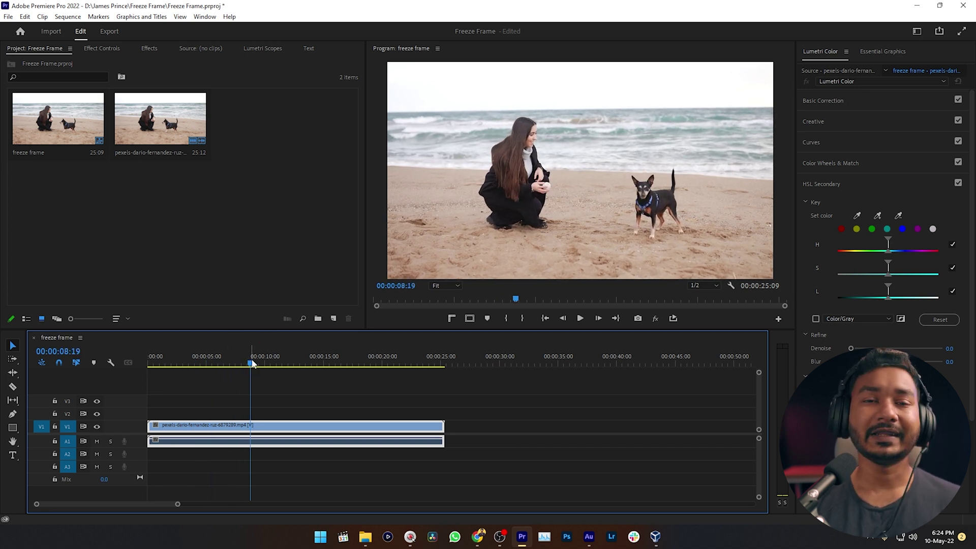
left_click(526, 437)
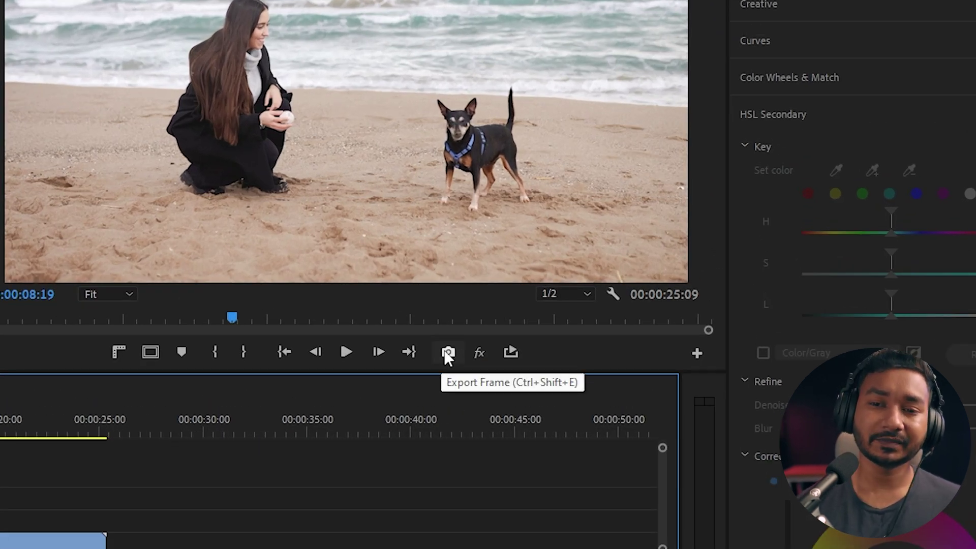
left_click(695, 358)
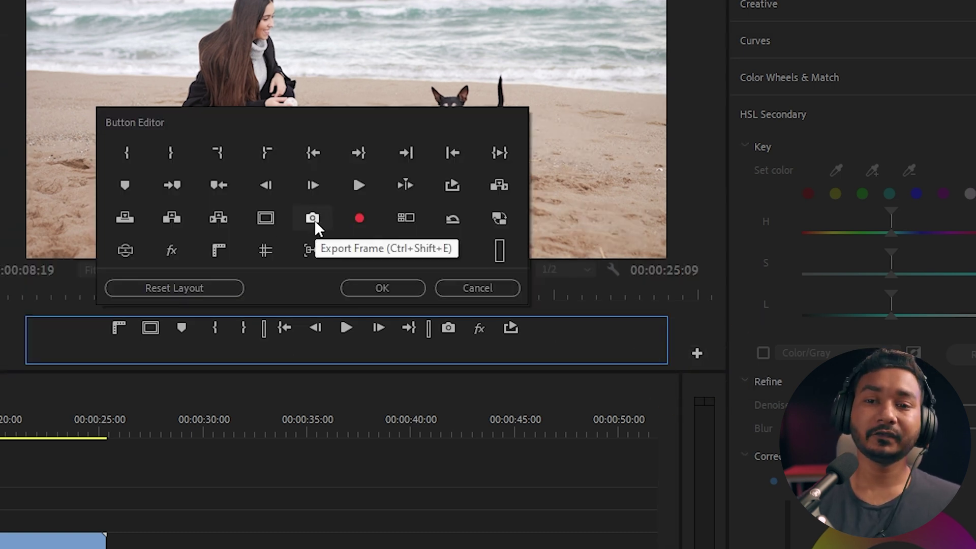
left_click_drag(314, 220, 441, 344)
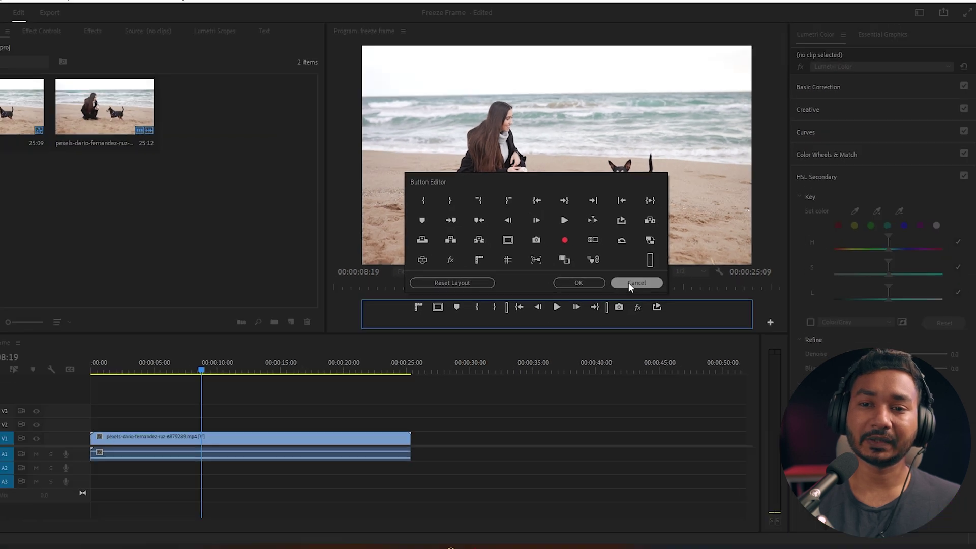
left_click(635, 282)
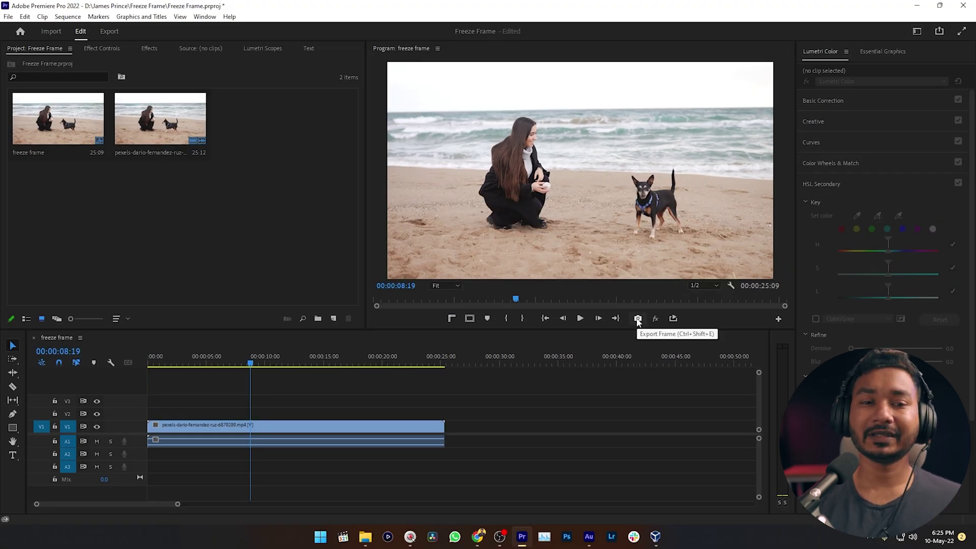
- Export the 8:19 frame as the JPEG still 'my dog' and import it into the project
left_click(638, 319)
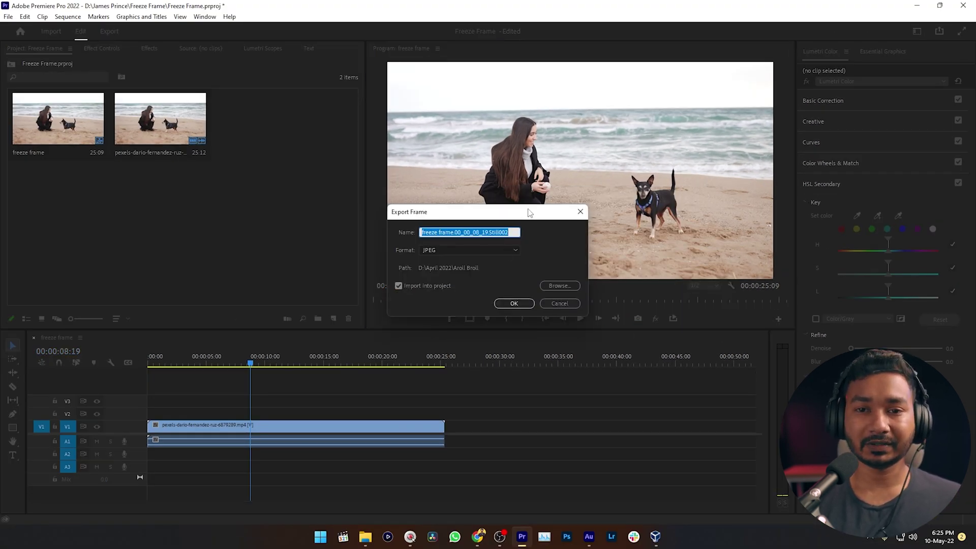
left_click_drag(529, 213, 360, 251)
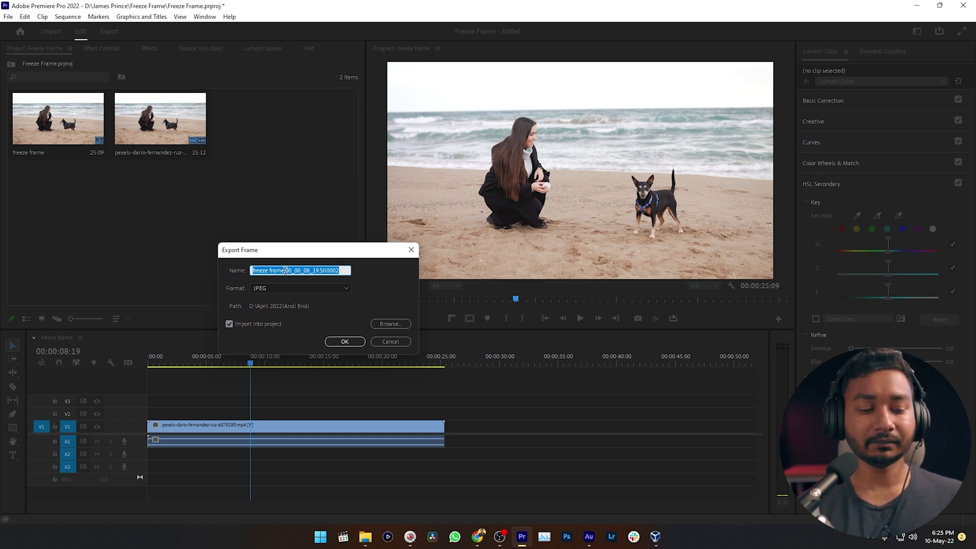
type("my dog")
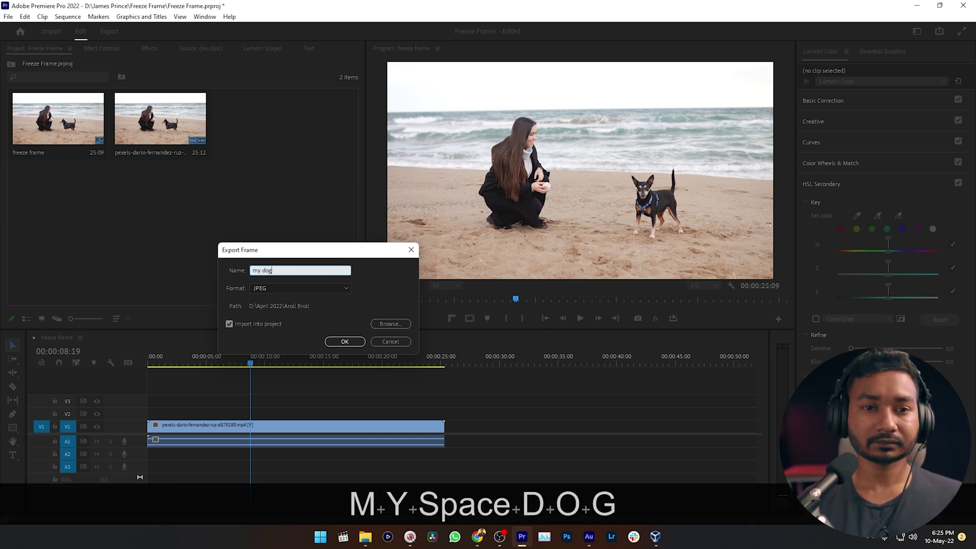
left_click(328, 289)
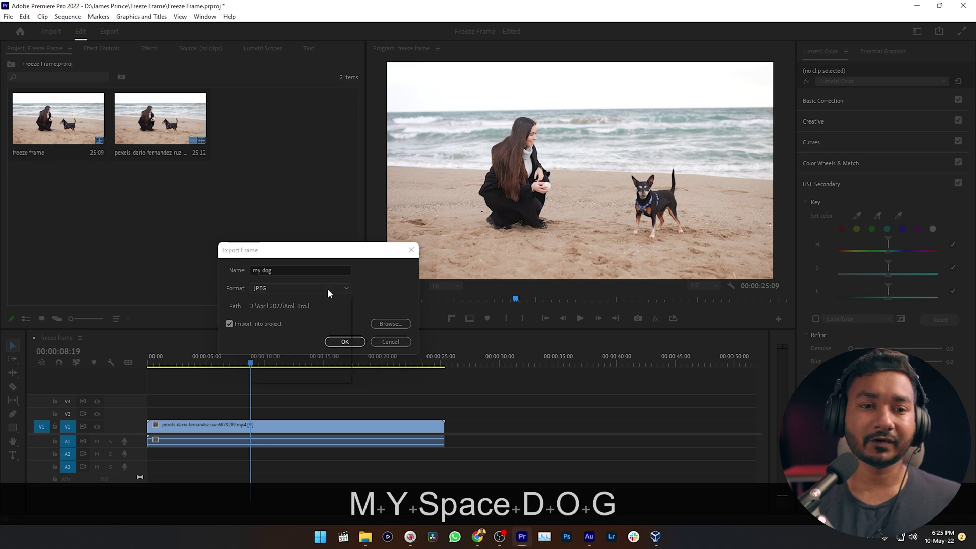
left_click(285, 331)
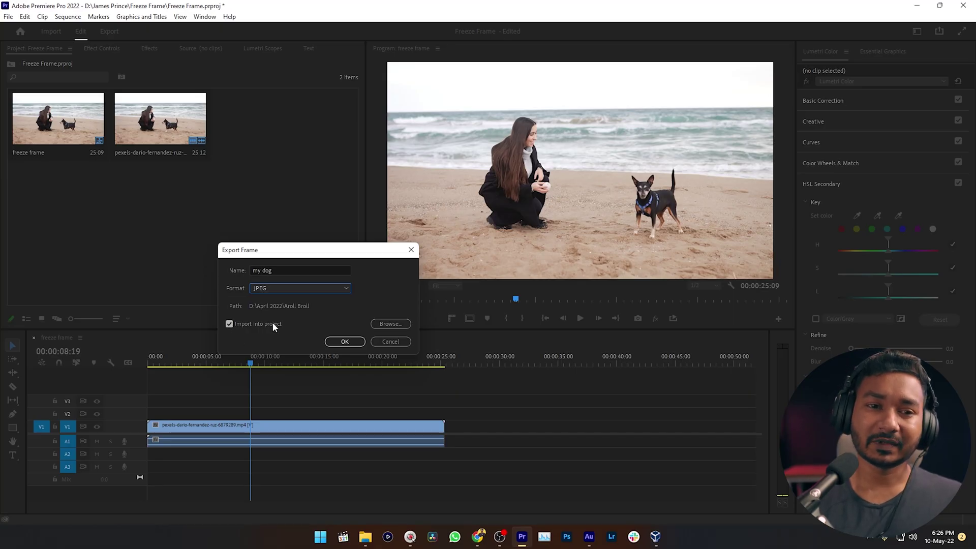
left_click(384, 323)
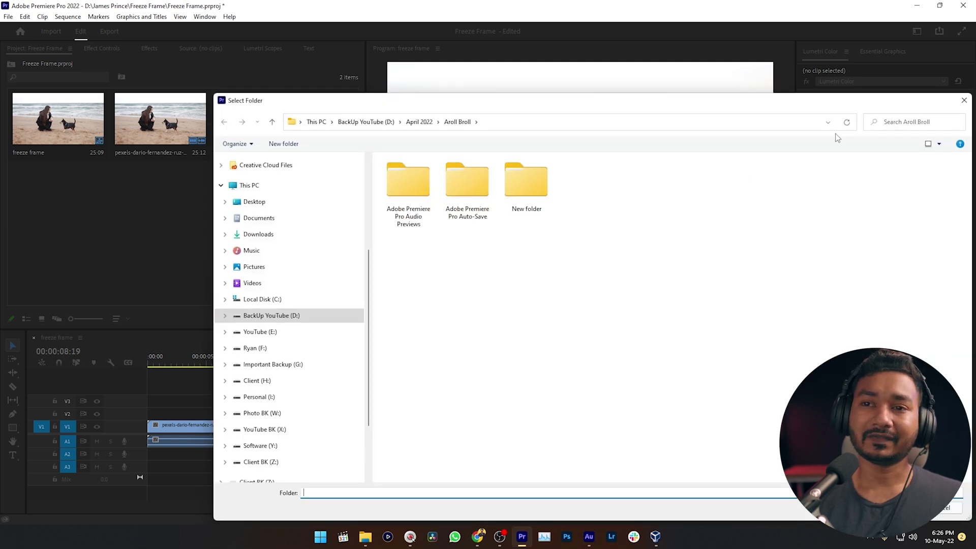
left_click_drag(816, 106, 732, 75)
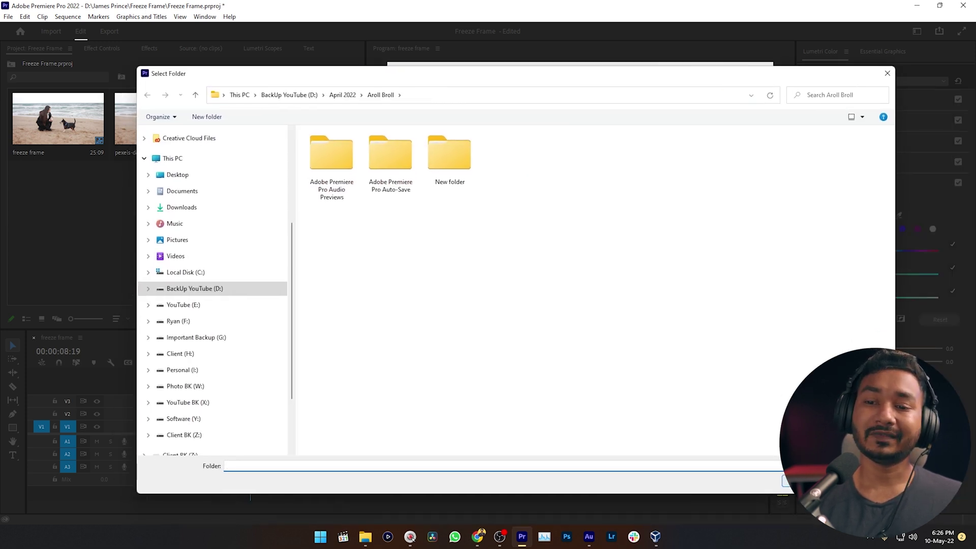
left_click(811, 481)
left_click(345, 342)
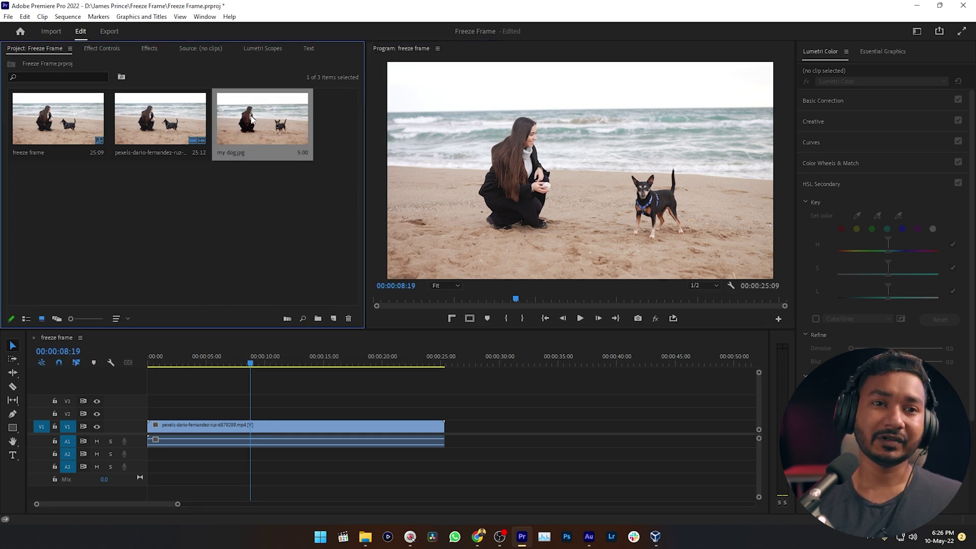
- Place my dog.jpg on V2 at 8:19 and preview it over the beach clip
left_click_drag(252, 224, 260, 411)
left_click(234, 354)
key("space")
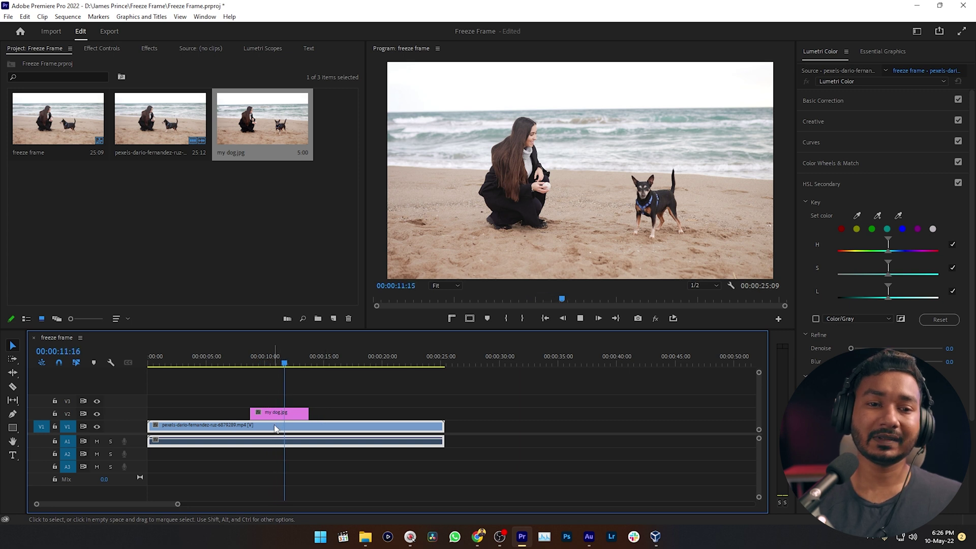
key("space")
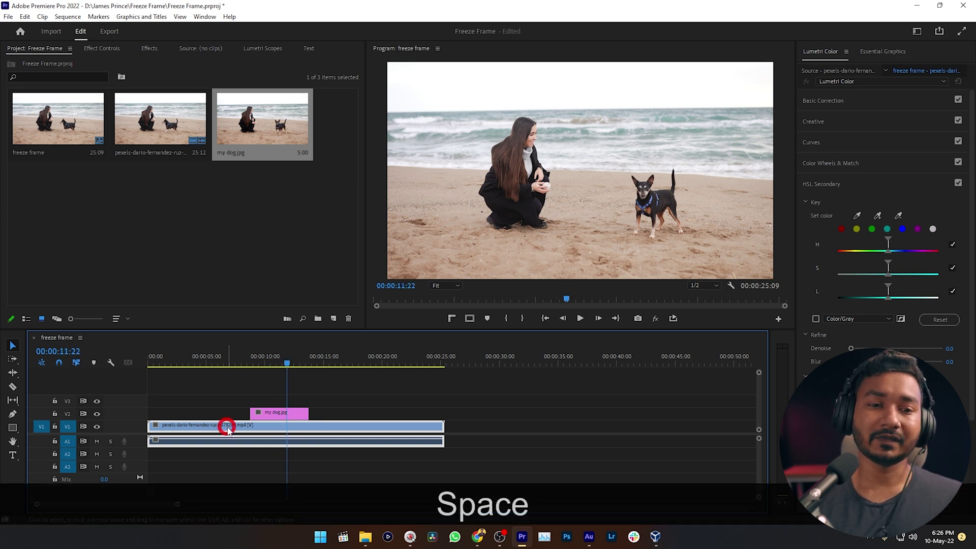
left_click_drag(279, 362, 251, 362)
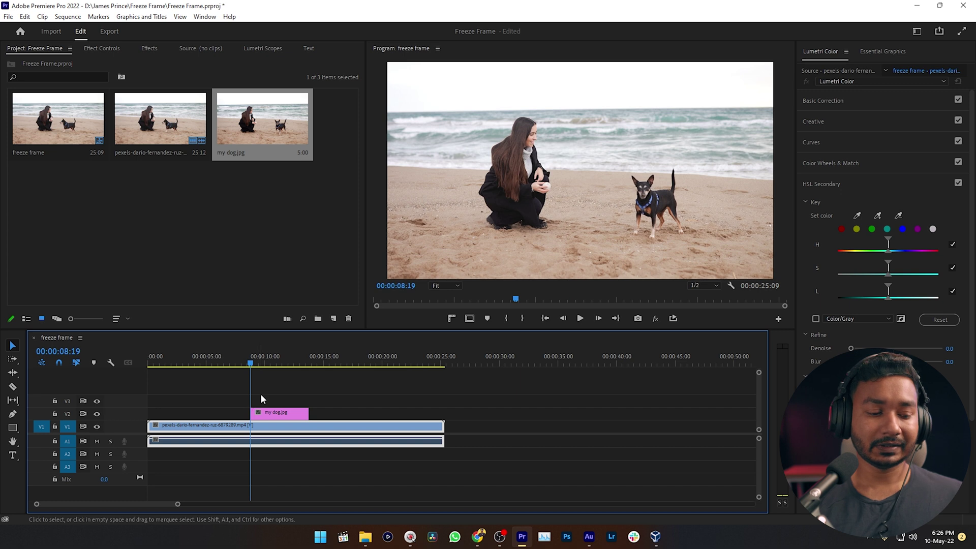
- Razor the beach clip at 8:19 and shift the second half later to make room
left_click(13, 387)
left_click(253, 431)
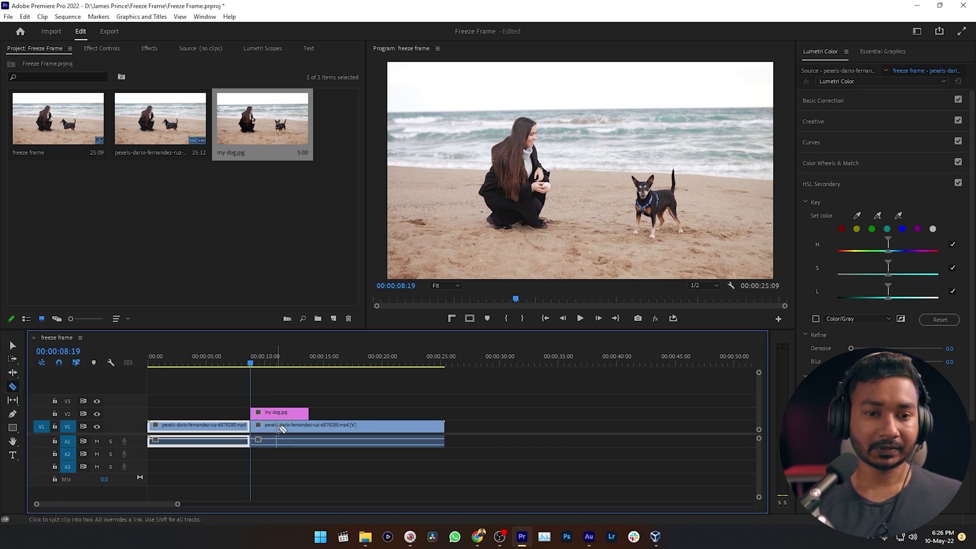
key("v")
mouse_move(268, 433)
left_mouse_down()
mouse_move(323, 431)
mouse_move(281, 423)
left_mouse_up()
left_click(242, 359)
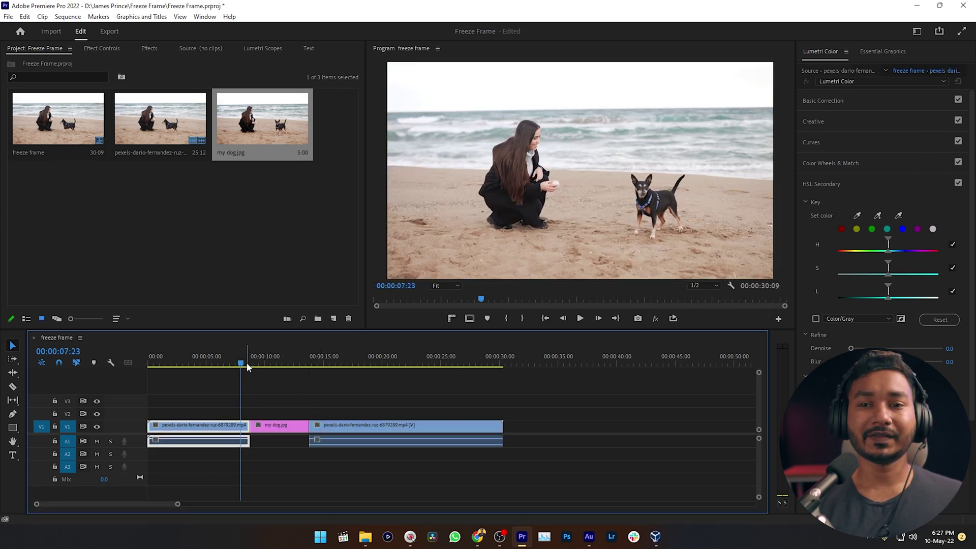
key("space")
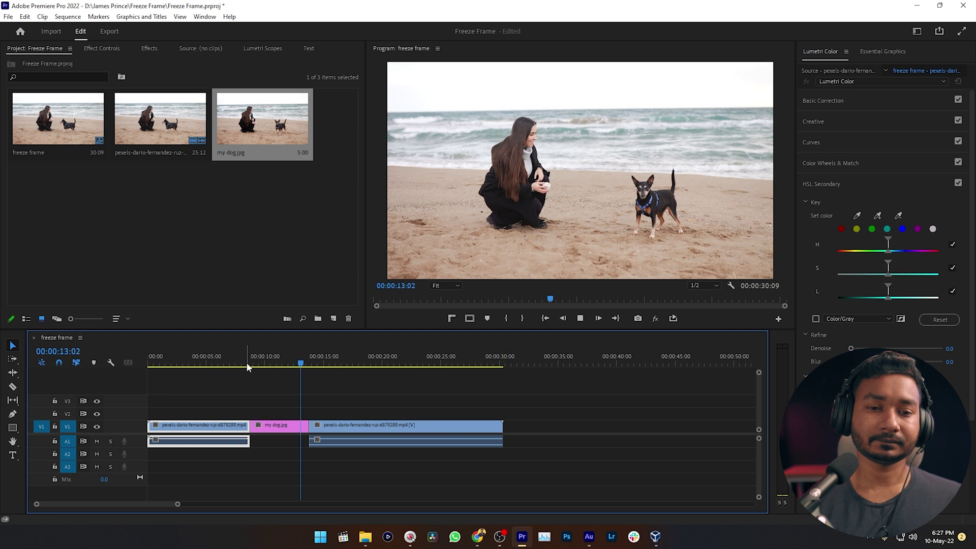
- Stop playback, select the my dog.jpg still and save the project
key("space")
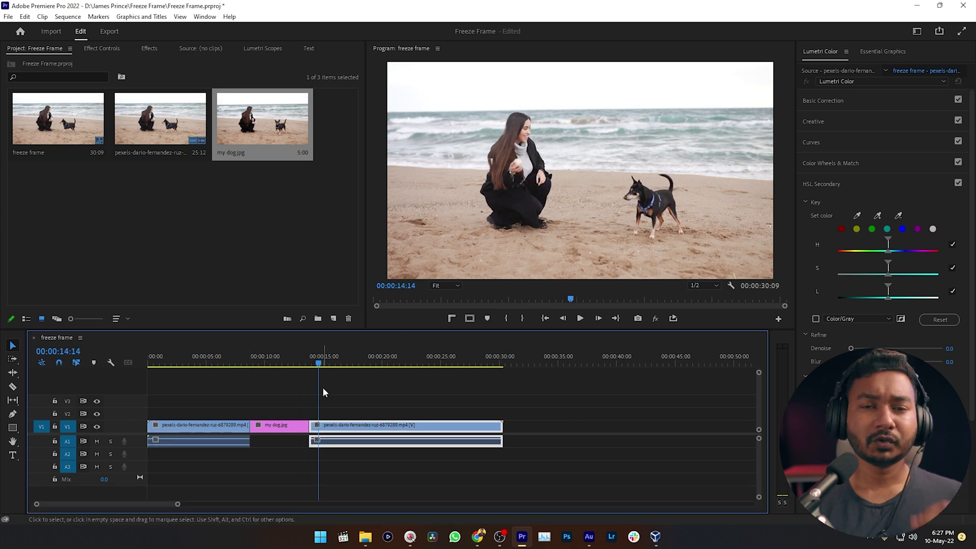
left_click(289, 430)
key("ctrl+s")
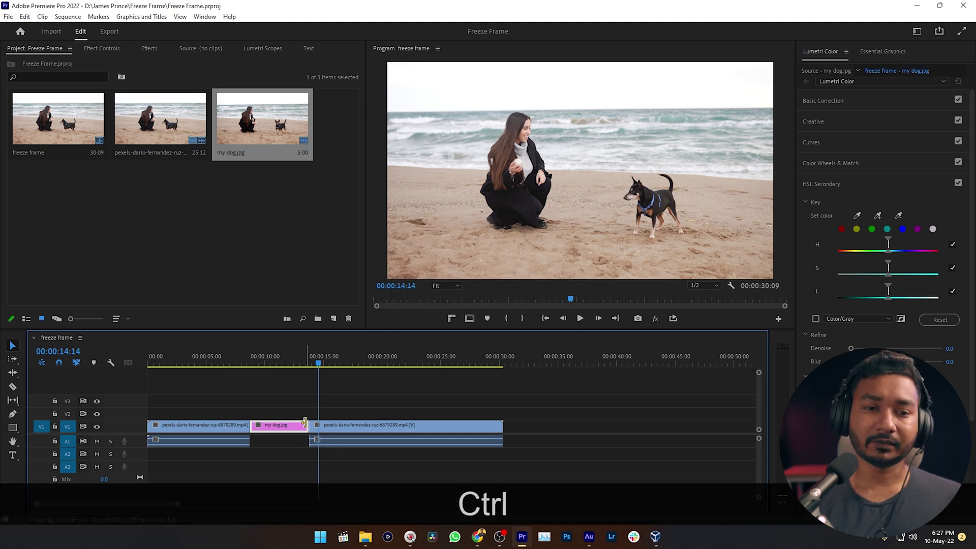
- Shorten the still, review the freeze, then lengthen it so the sequence runs 32:19
left_click_drag(305, 426, 278, 425)
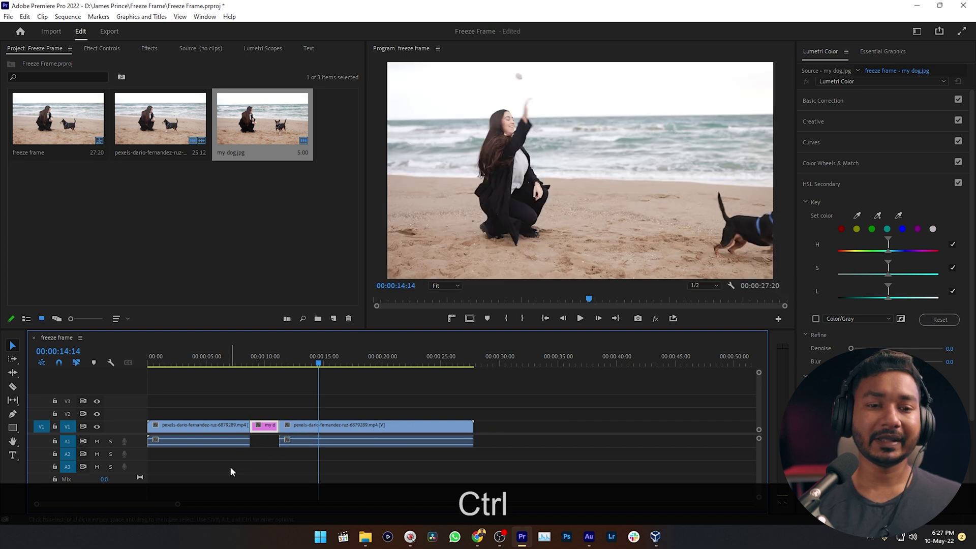
left_click(242, 369)
left_click(251, 396)
key("space")
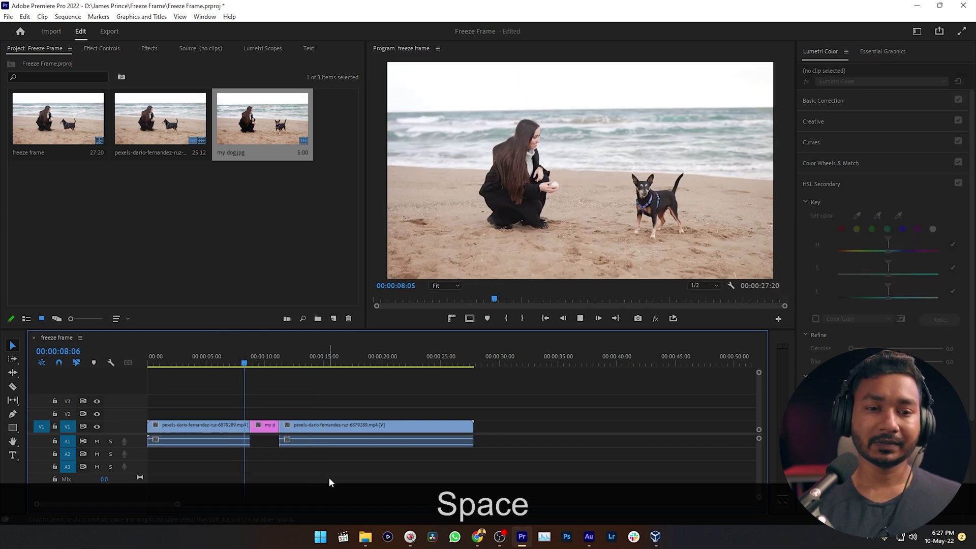
key("space")
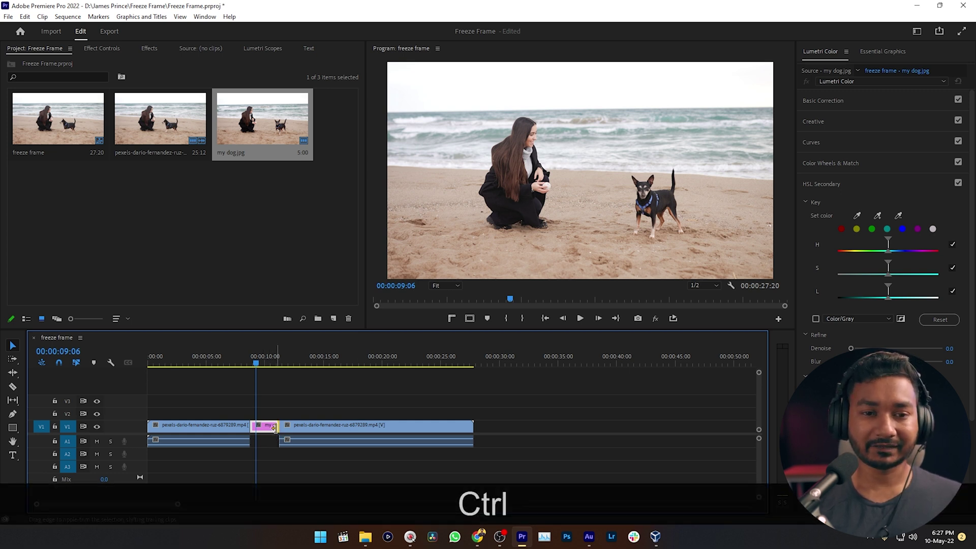
left_click_drag(275, 427, 344, 431)
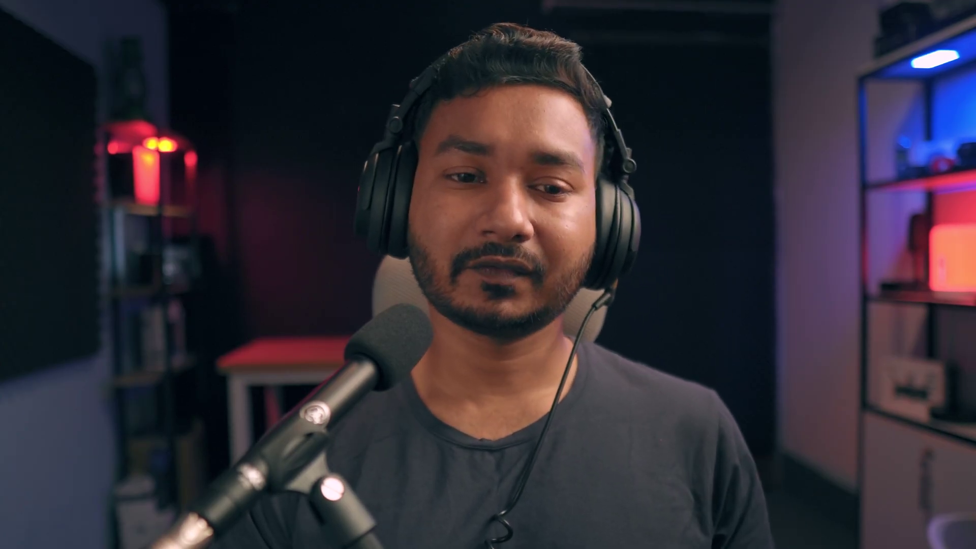
- Undo three times to remove the still and rejoin the clip, then reselect and scrub it
key("ctrl+z")
key("ctrl+z")
key("ctrl+z")
key("ctrl+z")
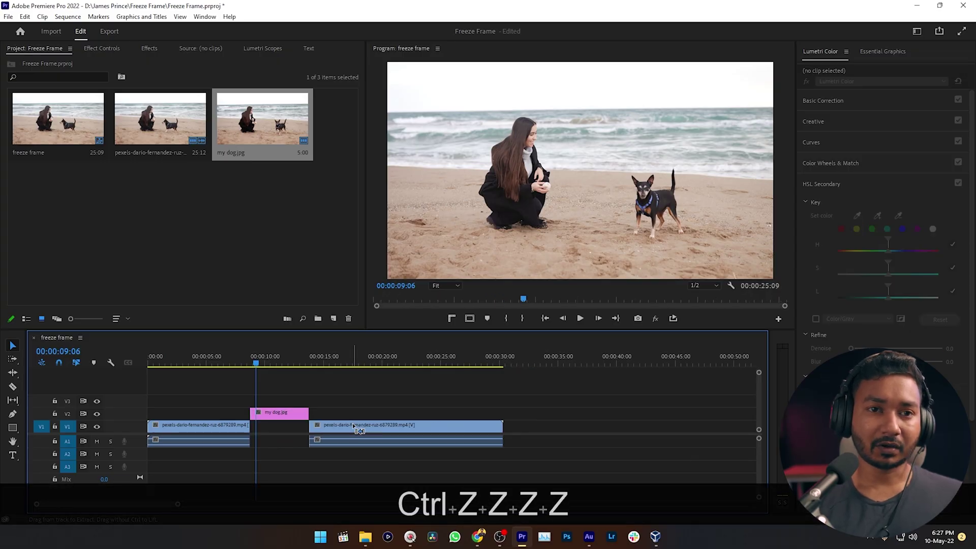
key("ctrl+z")
key("ctrl+z")
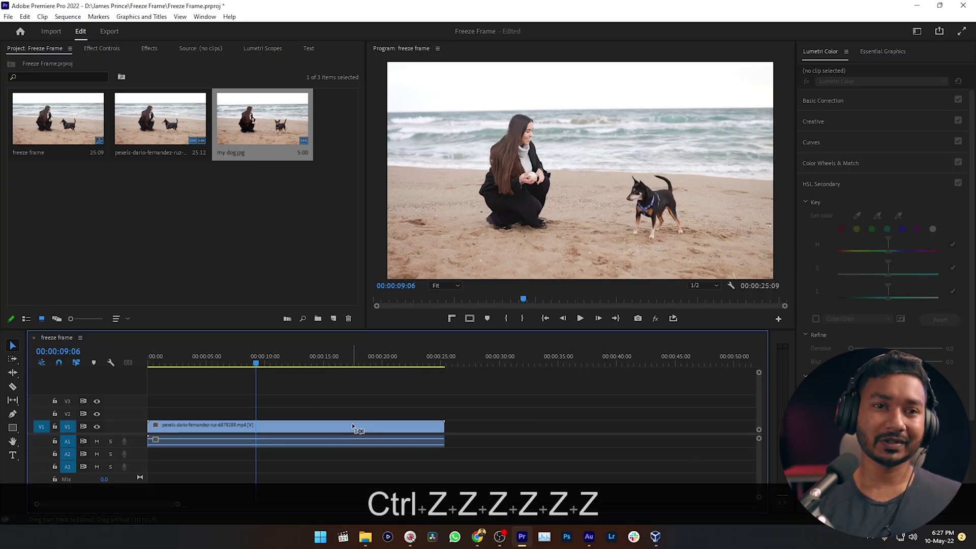
key("ctrl+z")
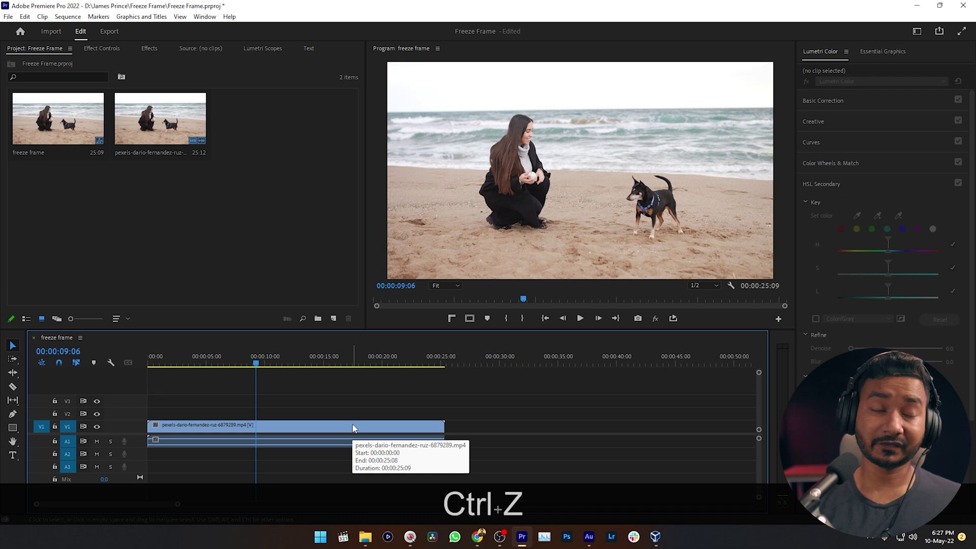
left_click(352, 423)
mouse_move(244, 364)
left_mouse_down()
mouse_move(209, 374)
mouse_move(242, 370)
left_mouse_up()
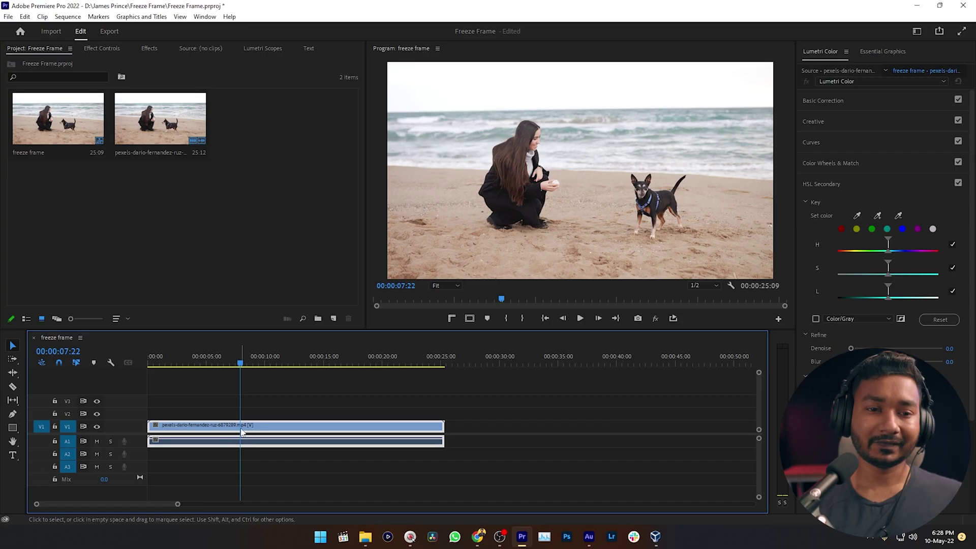
- Insert a frame hold segment into the beach clip at 00:00:07:22 and play it back
right_click(241, 431)
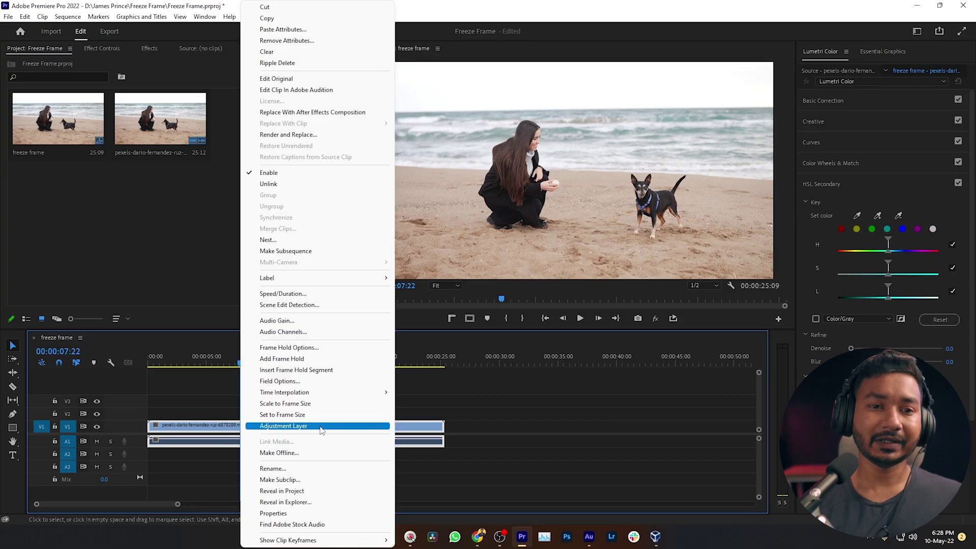
left_click(273, 371)
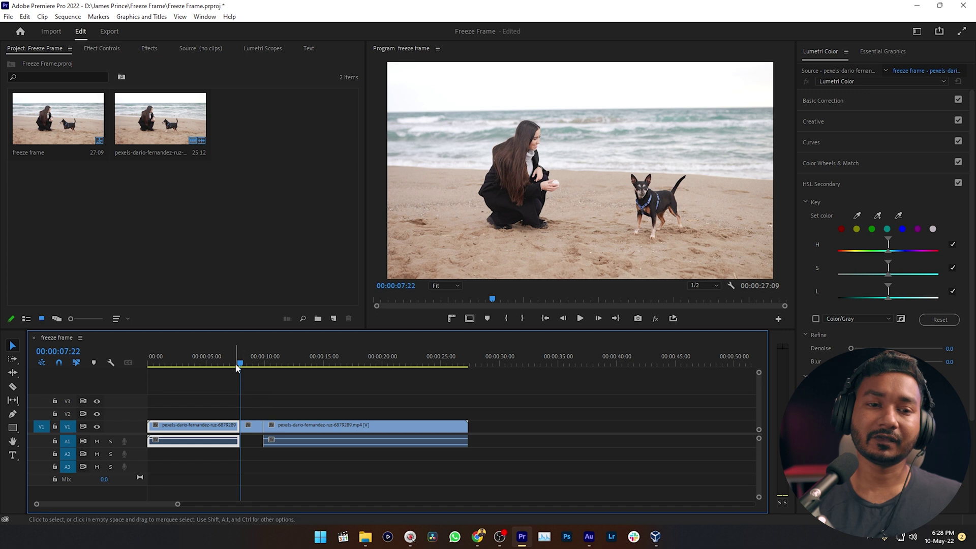
mouse_move(236, 364)
left_mouse_down()
mouse_move(287, 372)
mouse_move(220, 375)
left_mouse_up()
key("space")
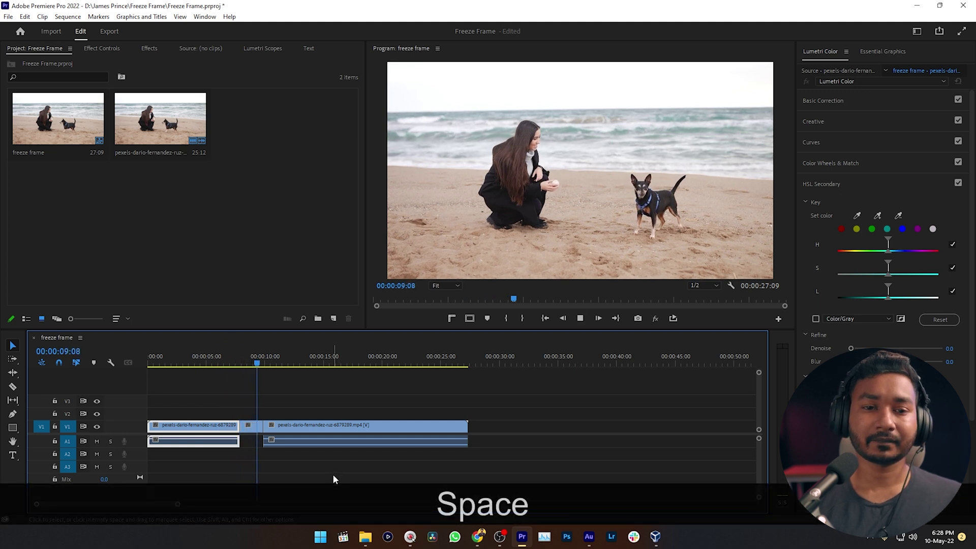
key("space")
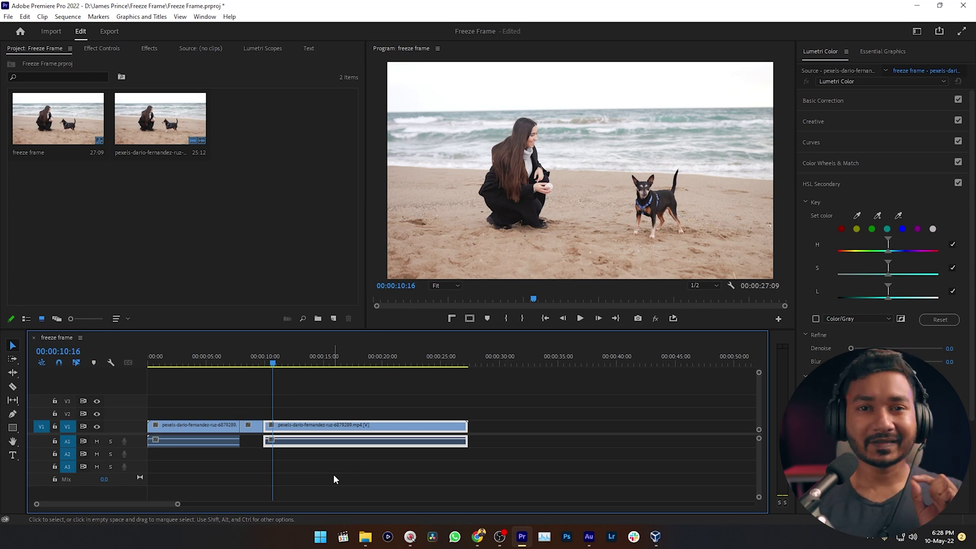
- Try trimming the footage after the hold segment, then undo the blocked trim
left_click(256, 361)
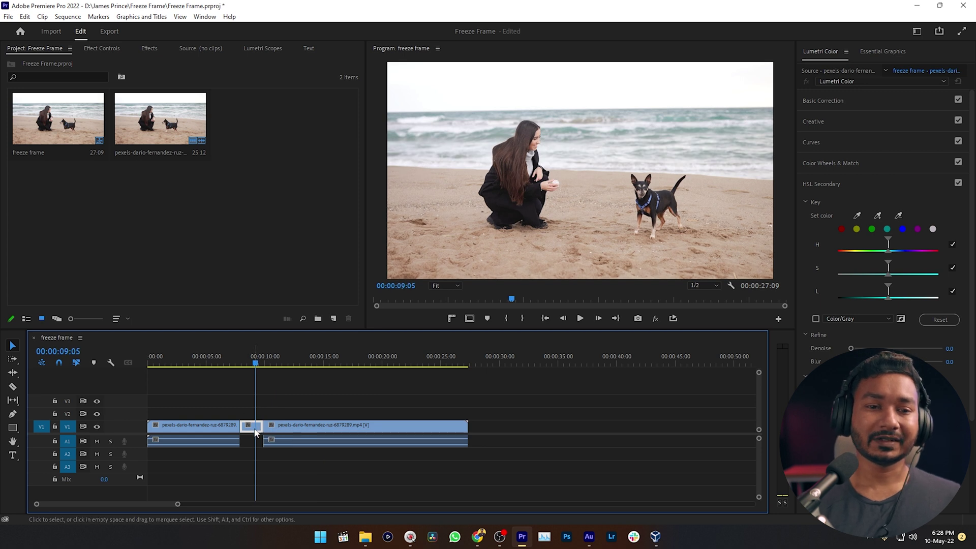
left_click_drag(264, 427, 314, 429)
key("ctrl+z")
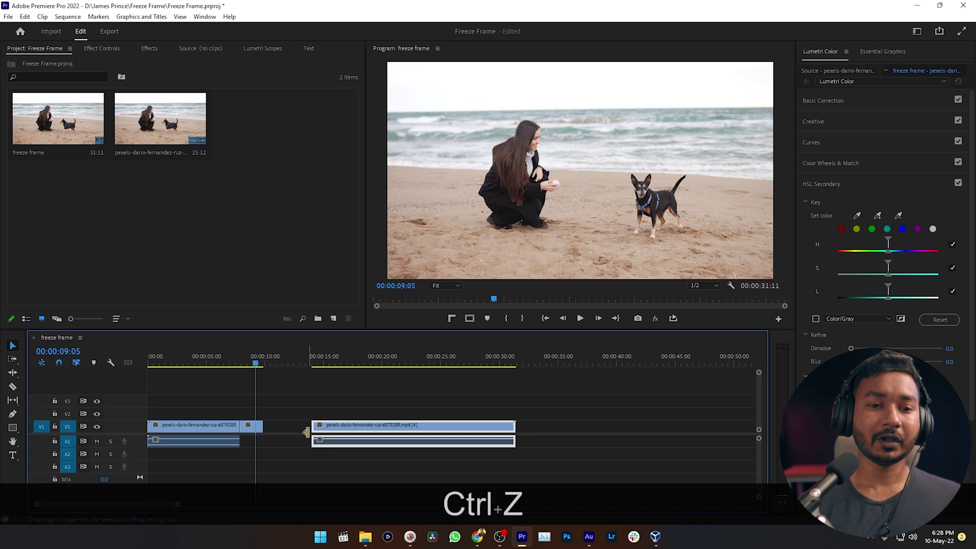
key("ctrl+z")
- Ripple-trim the hold segment longer with Ctrl, then drag its end back shorter
left_click(246, 428)
key("ctrl")
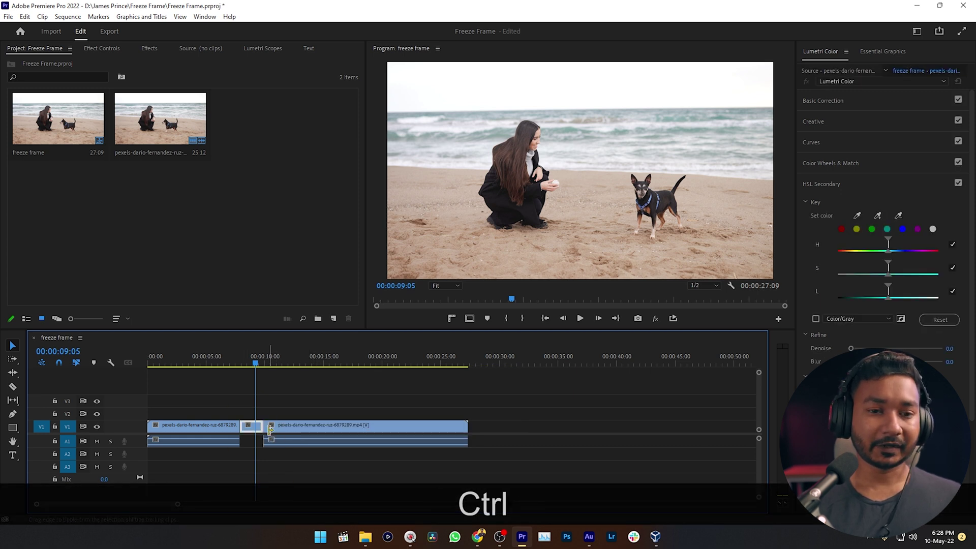
left_click_drag(259, 426, 361, 425)
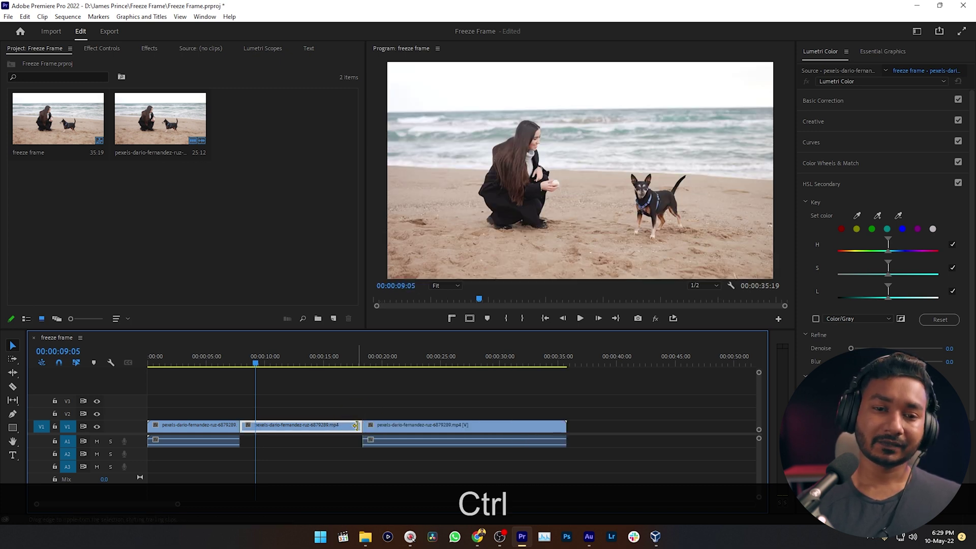
left_click_drag(355, 425, 266, 424)
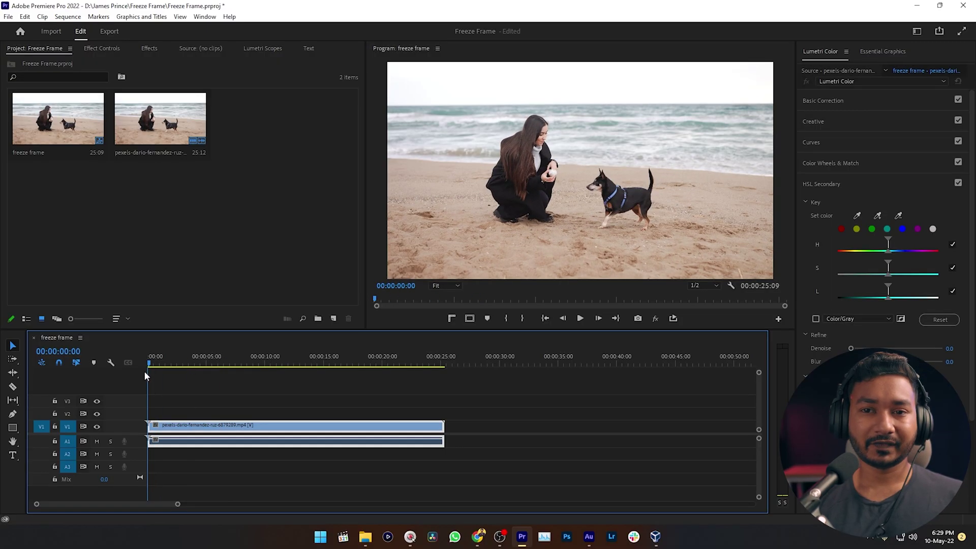
- Add a frame hold to the beach clip from 00:00:07:23 onward
left_click_drag(190, 379, 240, 379)
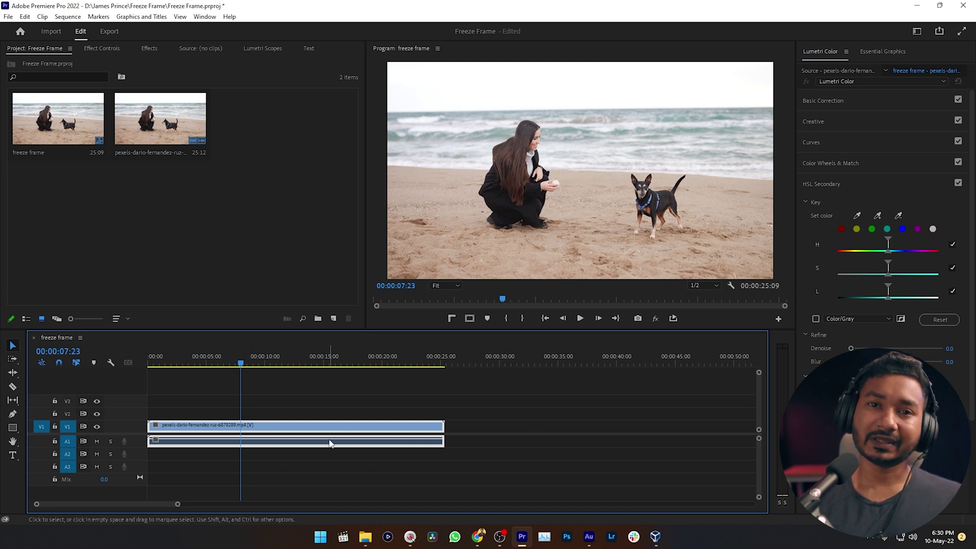
right_click(248, 429)
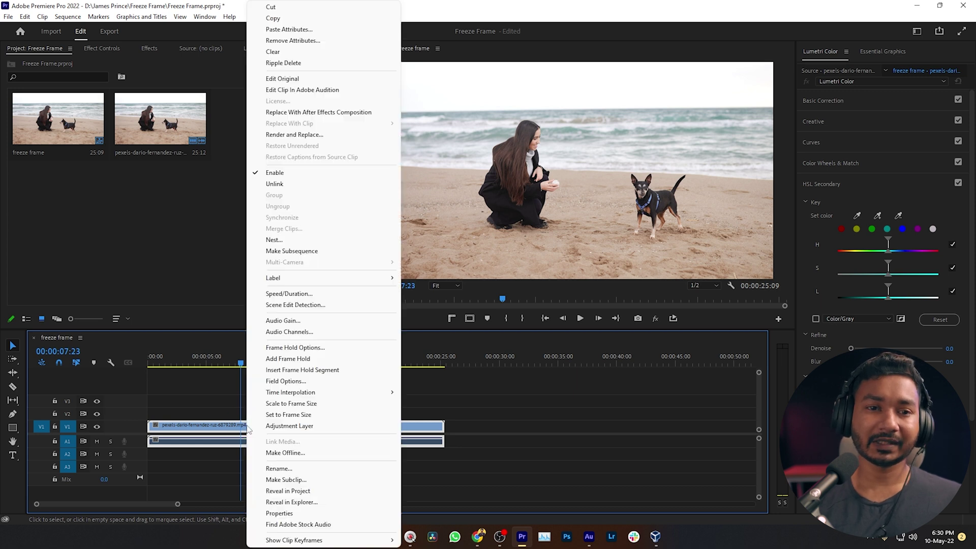
left_click(295, 359)
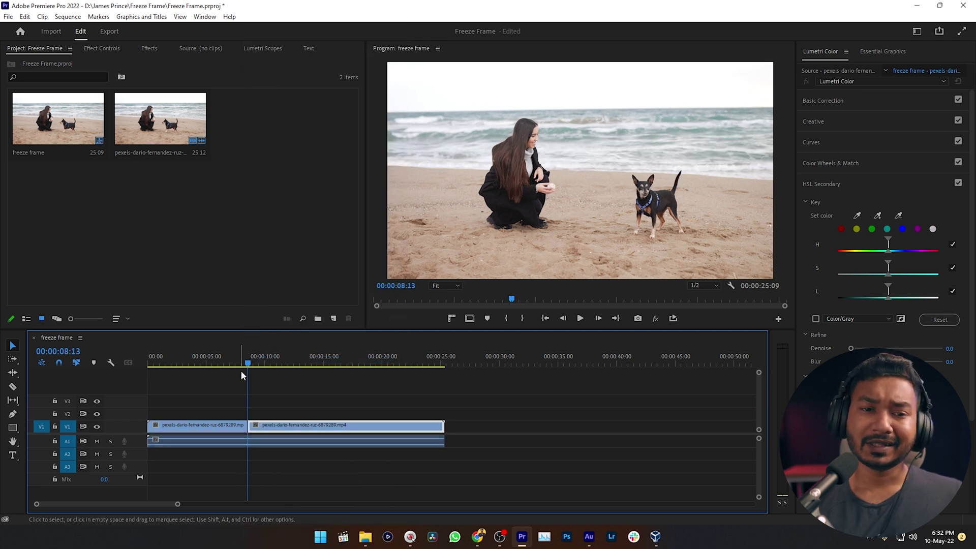
- Scrub and play across the freeze point, then select the frozen second part
left_click_drag(240, 370, 247, 389)
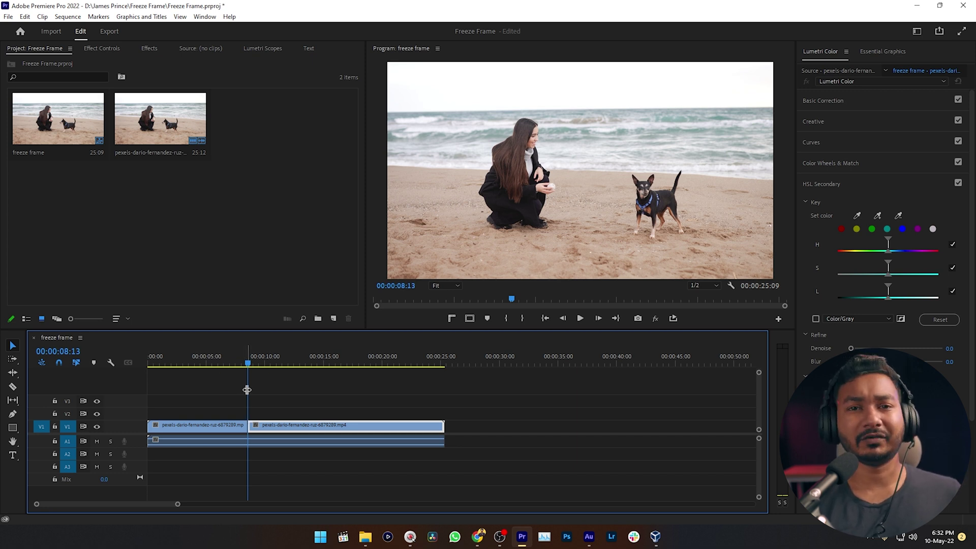
left_click_drag(247, 389, 192, 390)
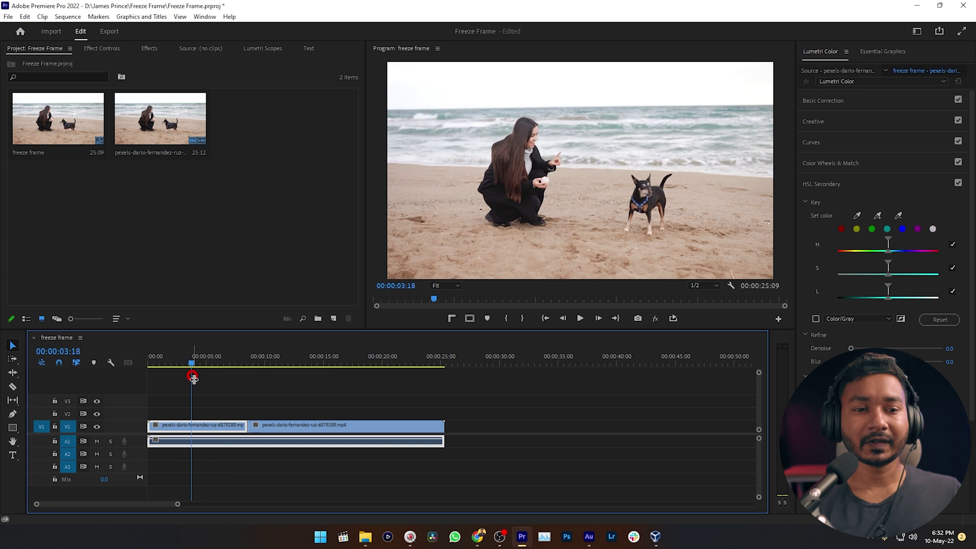
left_click(266, 440)
key("space")
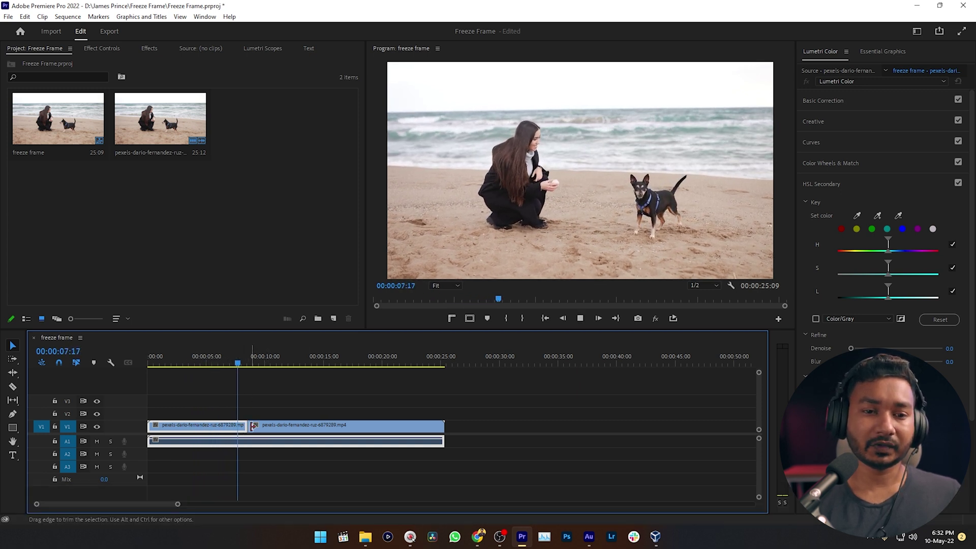
left_click(298, 425)
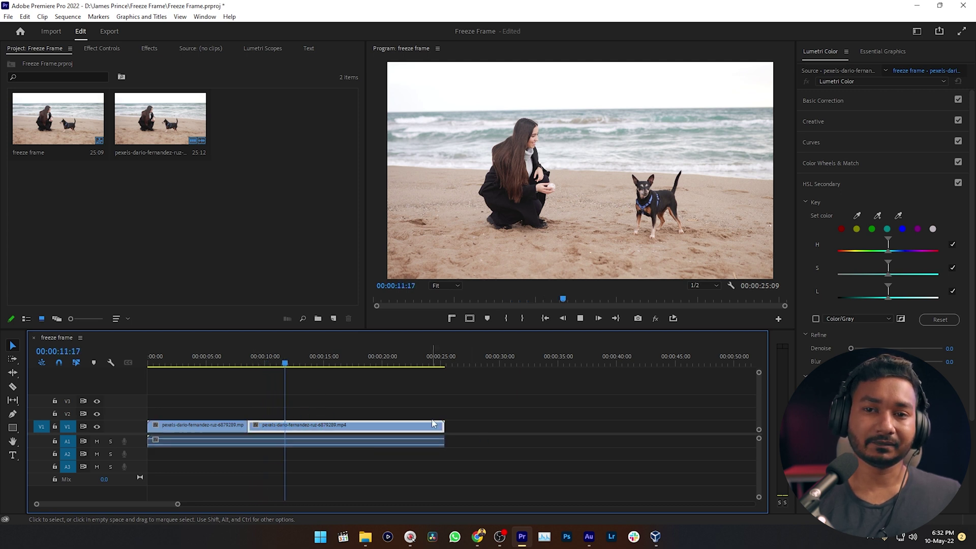